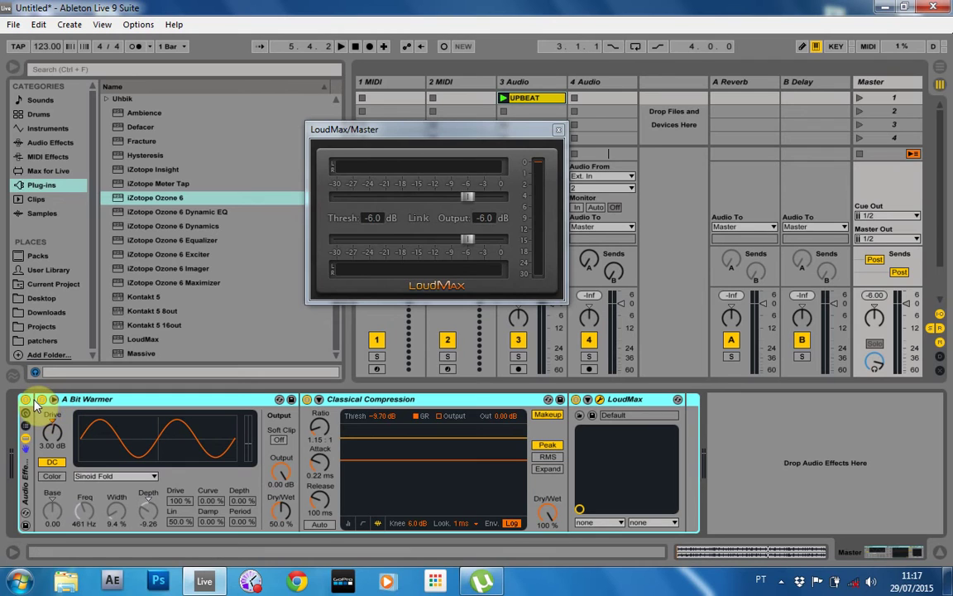
key("space")
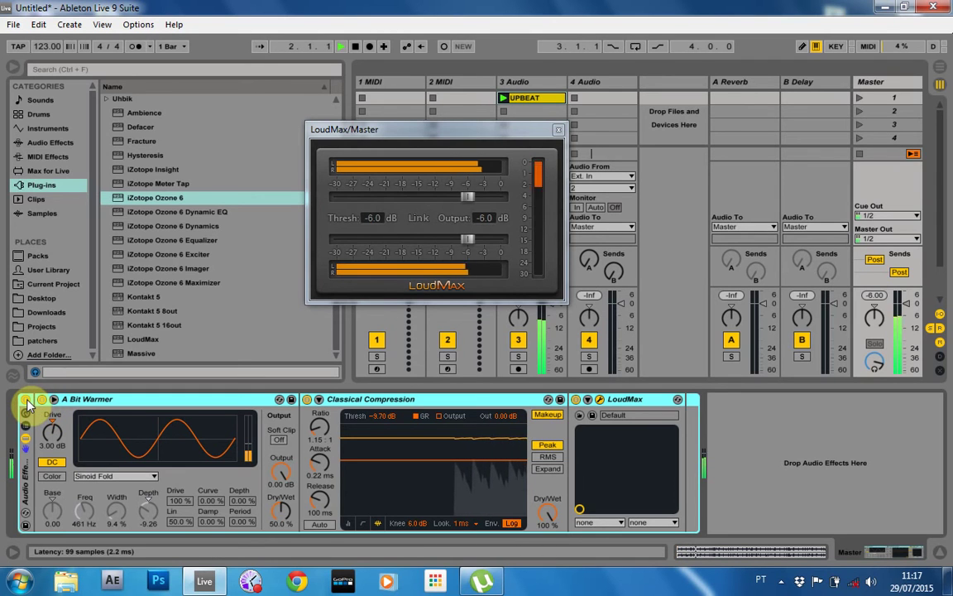
left_click(27, 401)
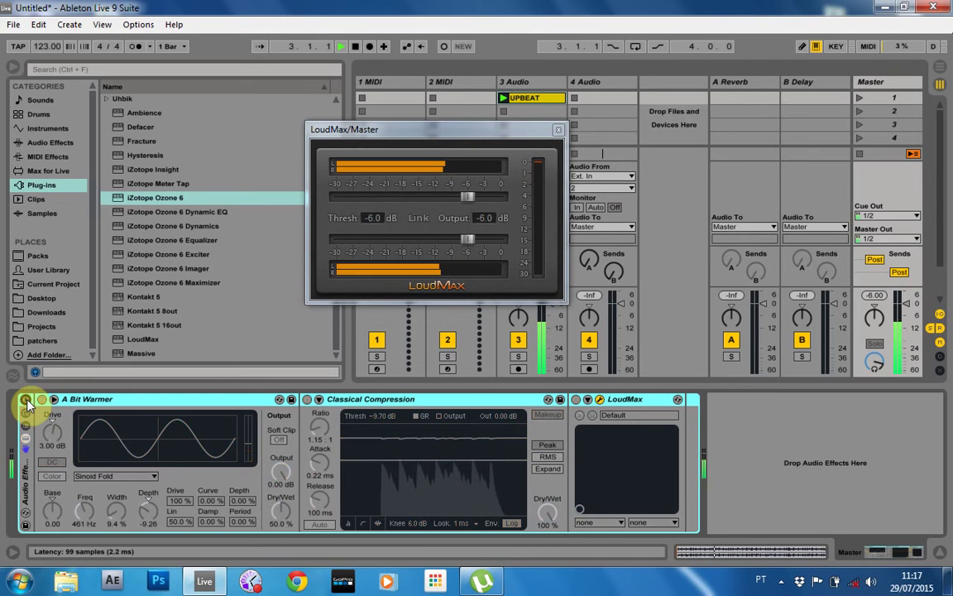
left_click(26, 400)
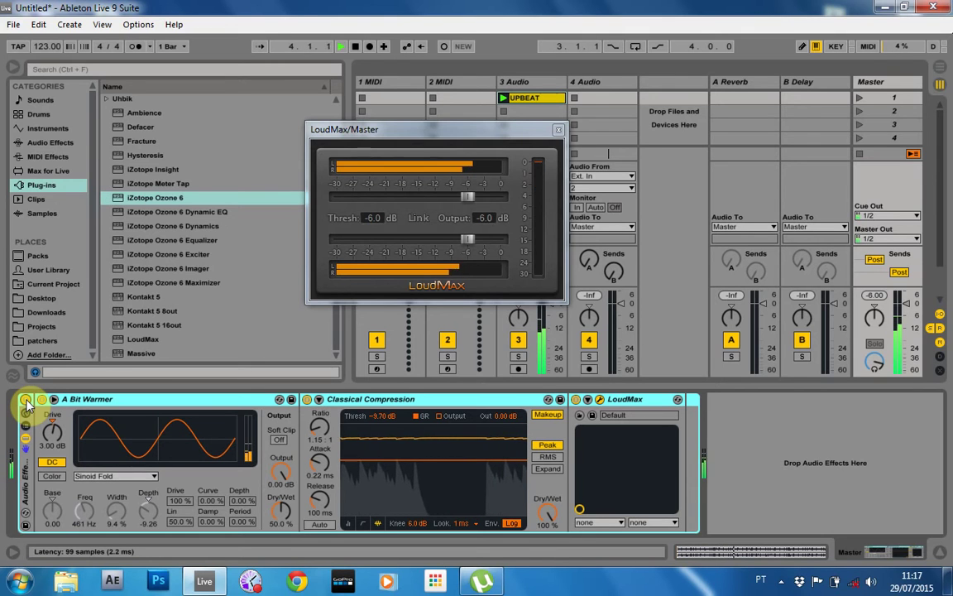
left_click(27, 401)
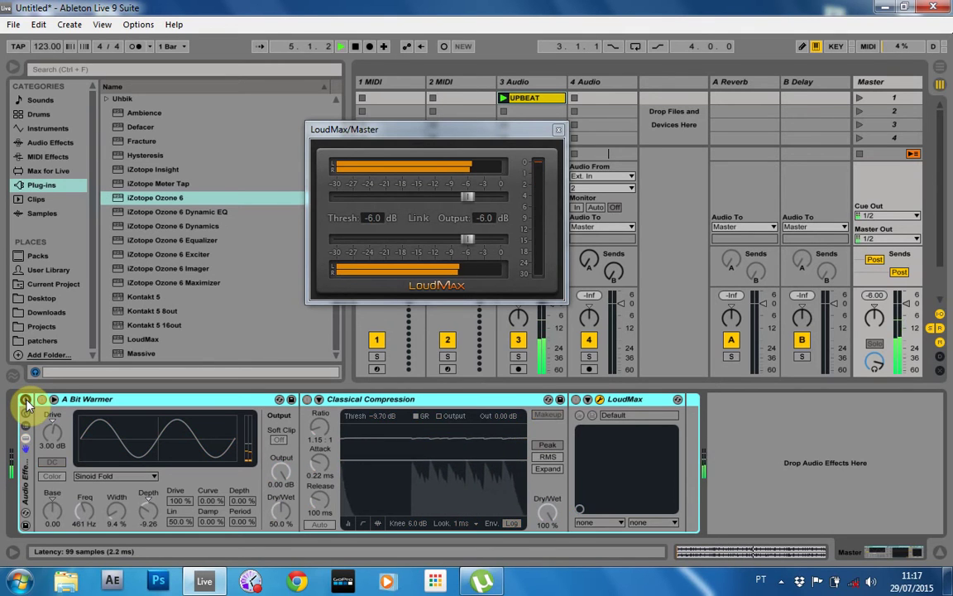
left_click(26, 400)
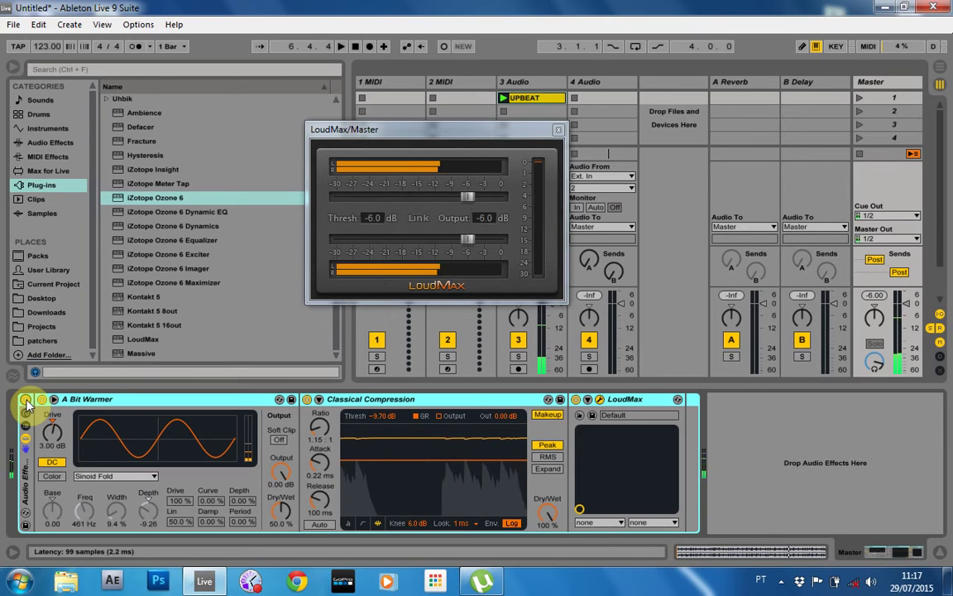
key("space")
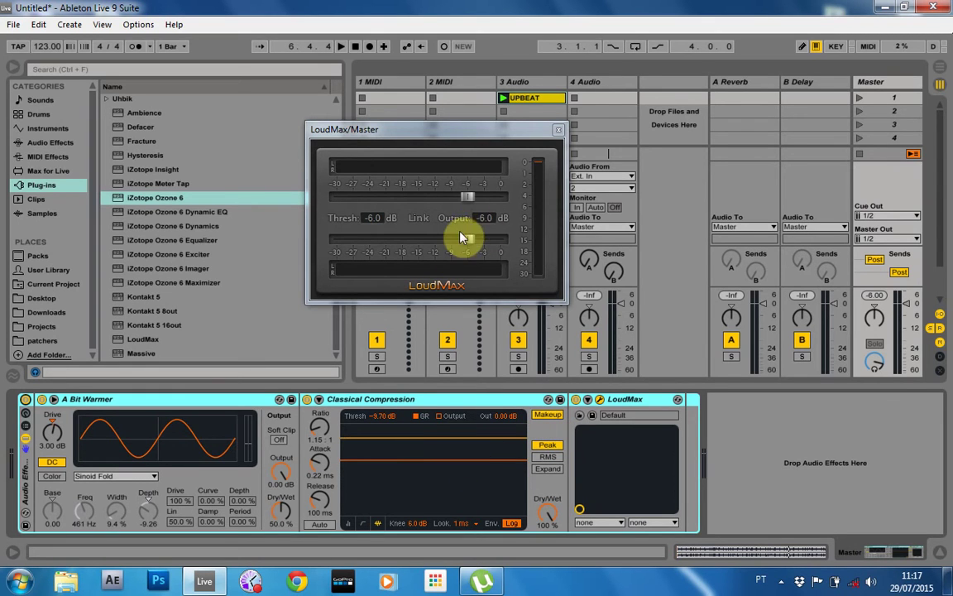
Raise LoudMax's output to -0.4 dB, then A/B the whole chain against bypass during playback
left_click_drag(466, 240, 498, 269)
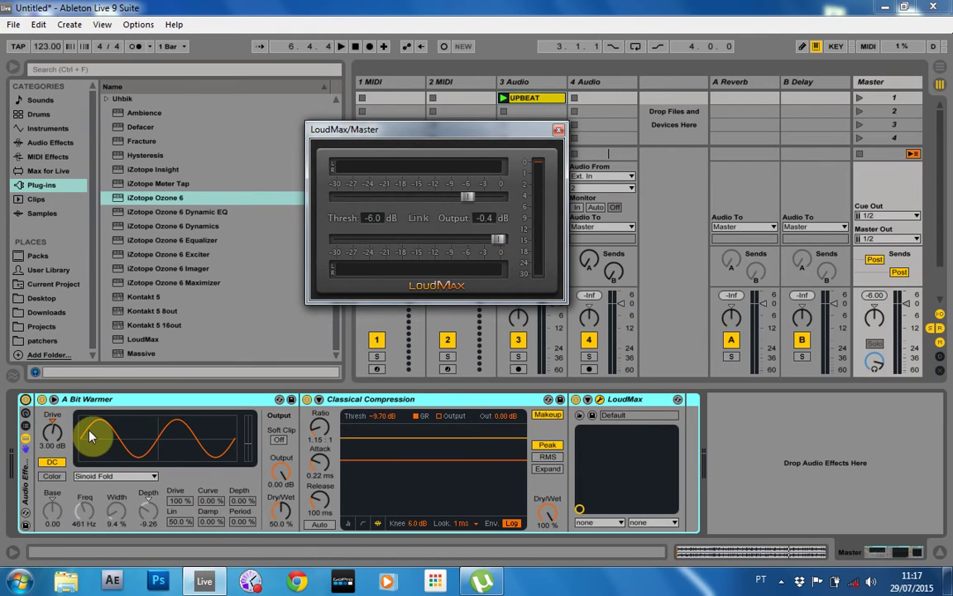
key("space")
left_click(26, 401)
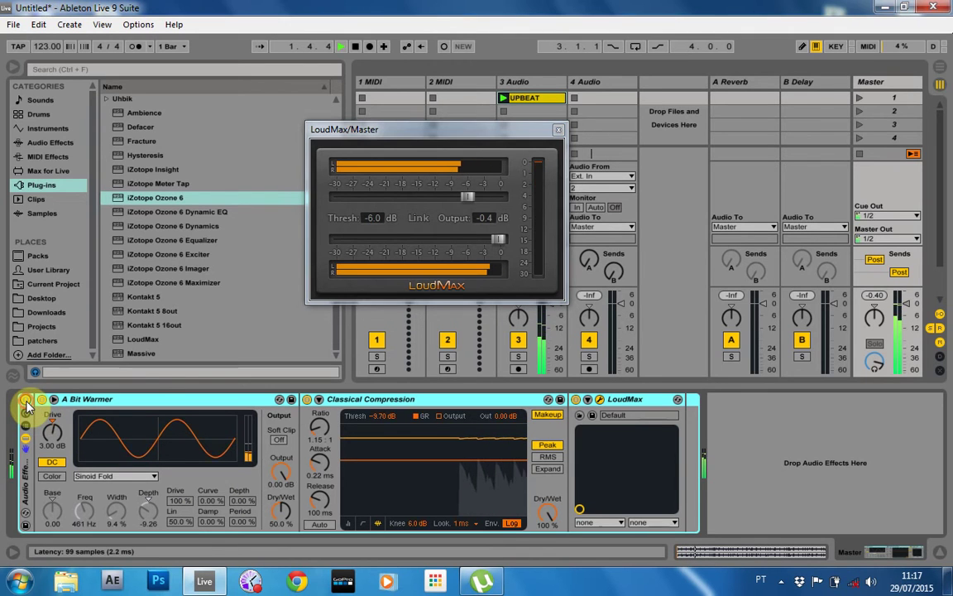
left_click(25, 401)
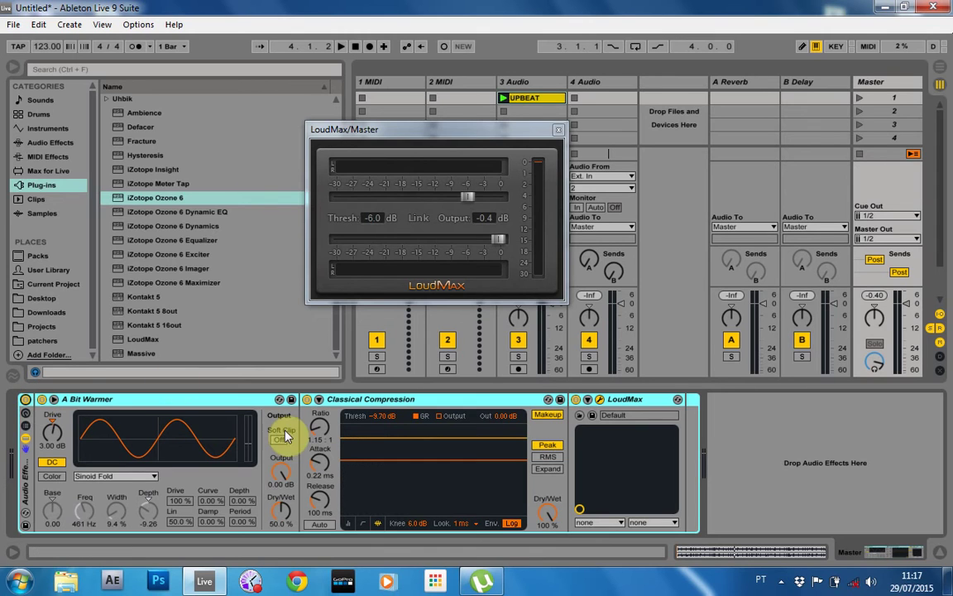
Switch off Classical Compression and return LoudMax's output to -6.0 dB, matching its threshold
left_click(315, 400)
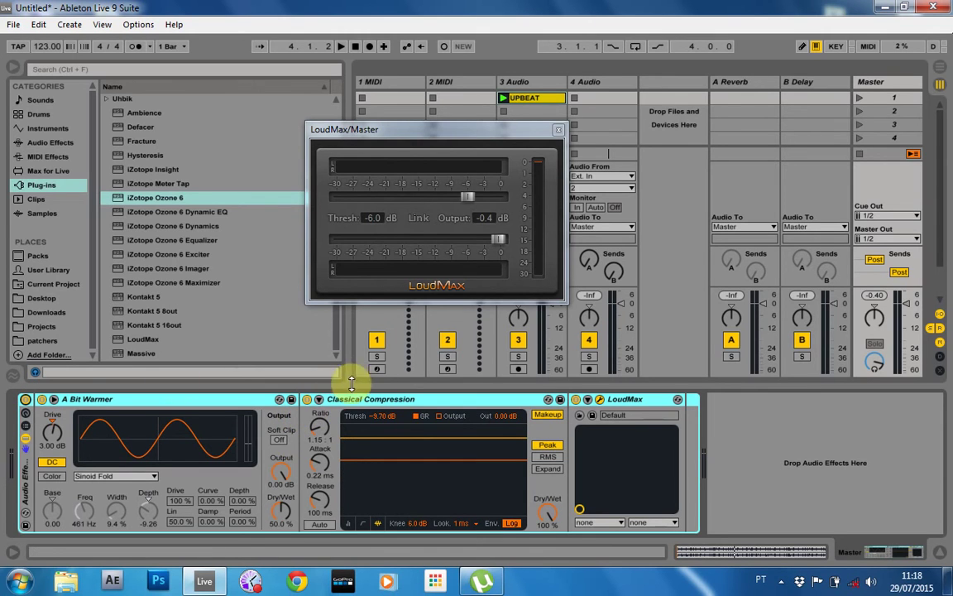
left_click(307, 400)
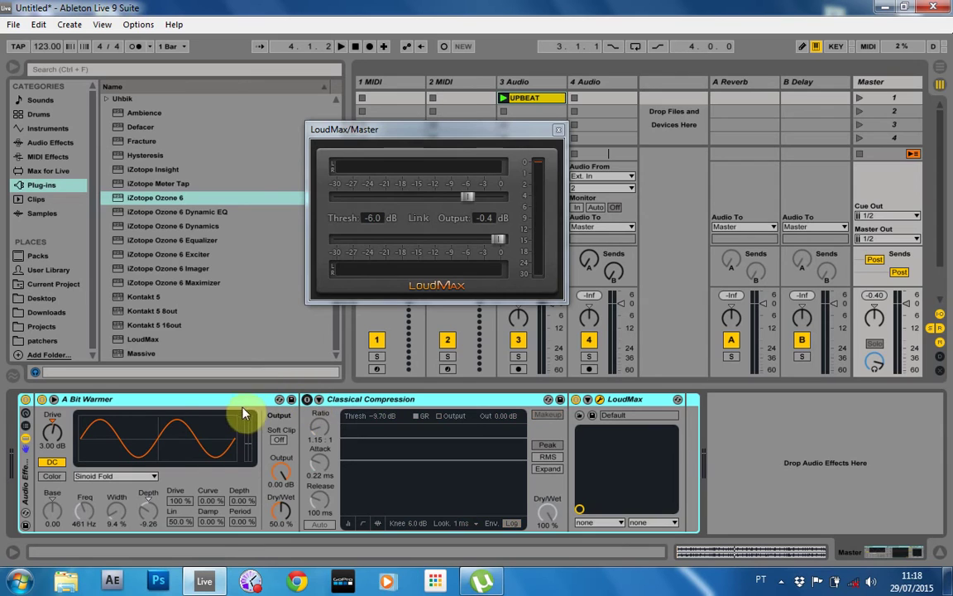
left_click(26, 405)
left_click_drag(495, 239, 468, 250)
left_click(25, 404)
Audition playback, toggling A Bit Warmer off and on twice to compare
key("space")
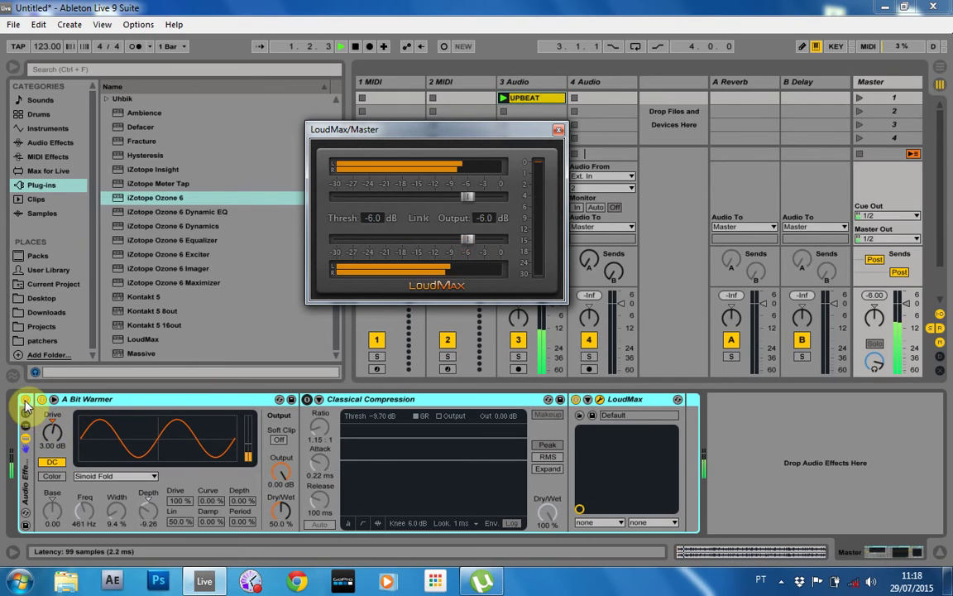
left_click(26, 402)
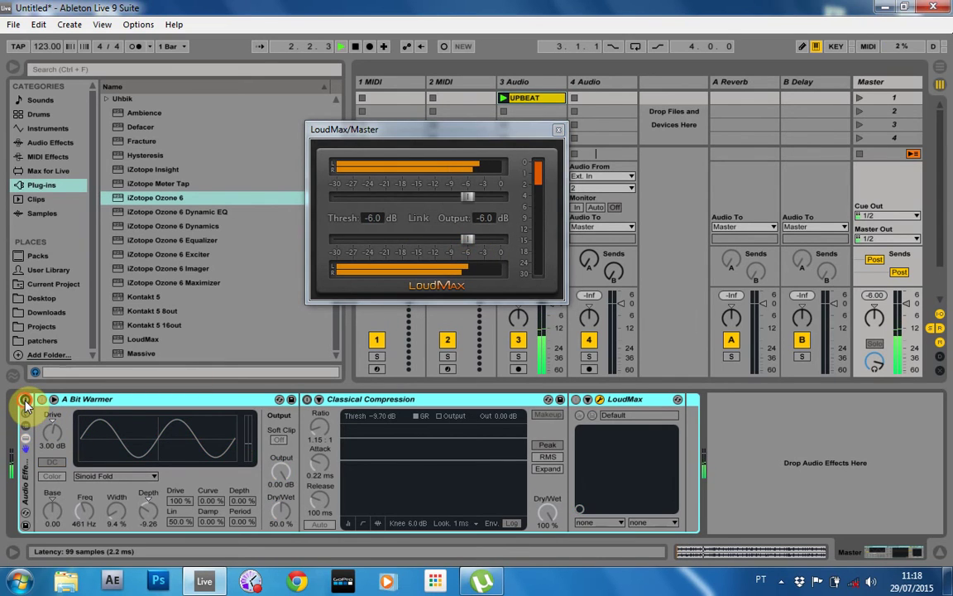
left_click(26, 402)
left_click(26, 402)
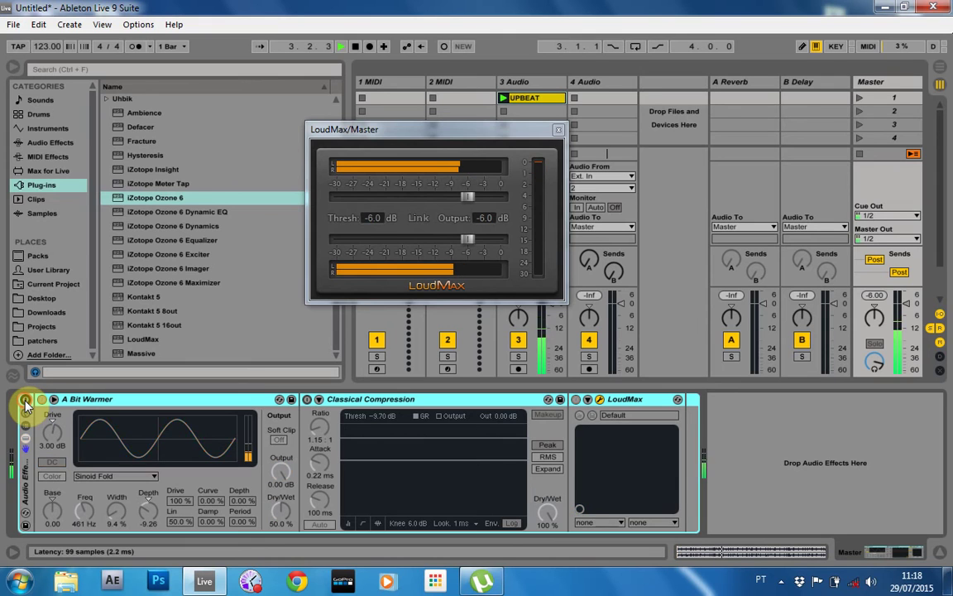
left_click(26, 402)
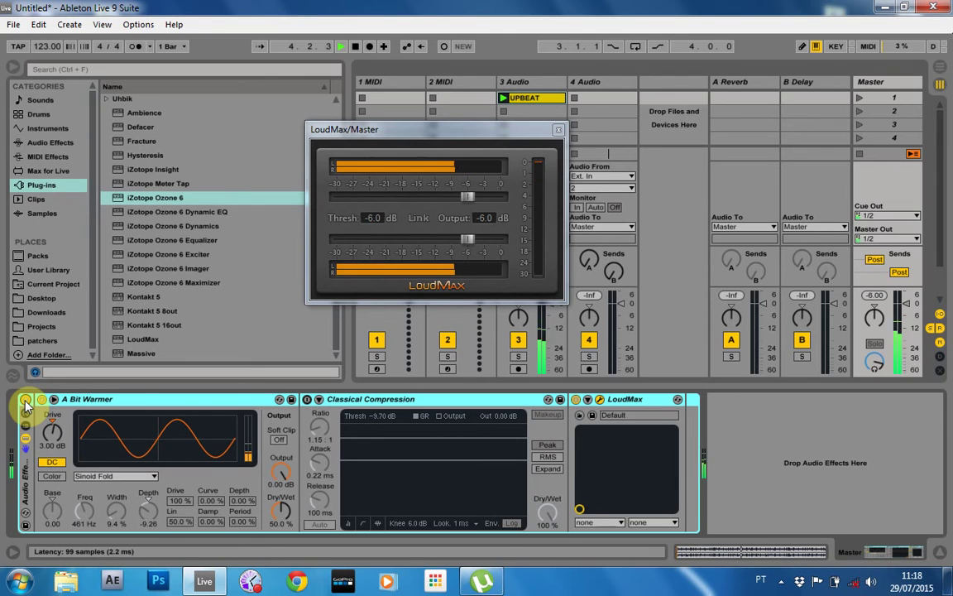
key("space")
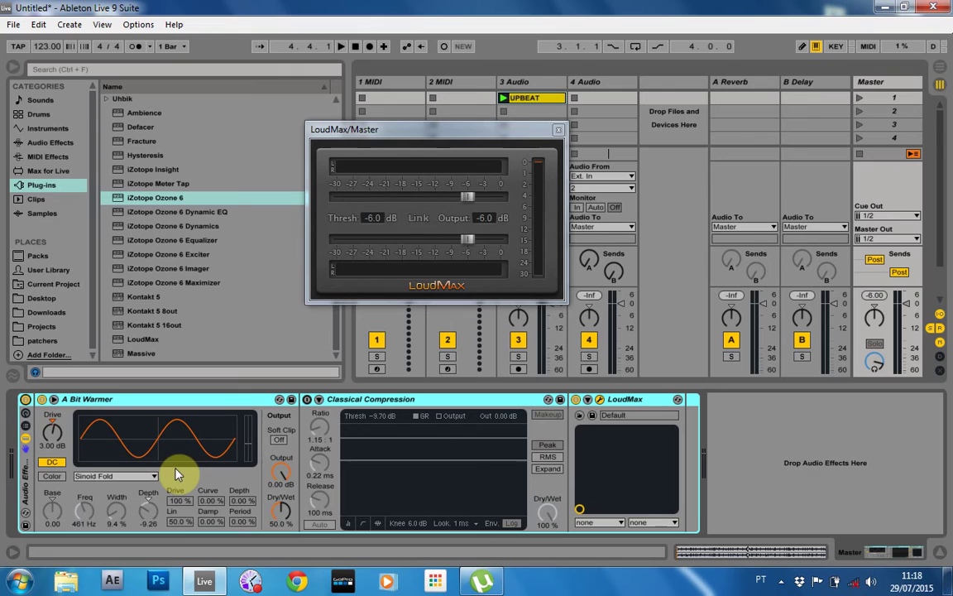
Turn A Bit Warmer off and Classical Compression on, then A/B the rack against bypass twice during playback
left_click(41, 400)
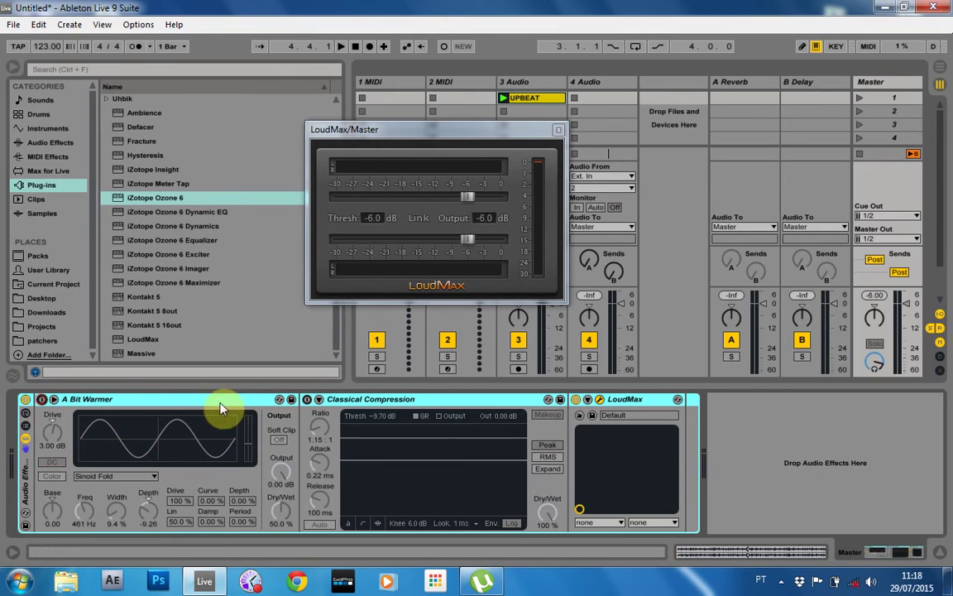
left_click(307, 399)
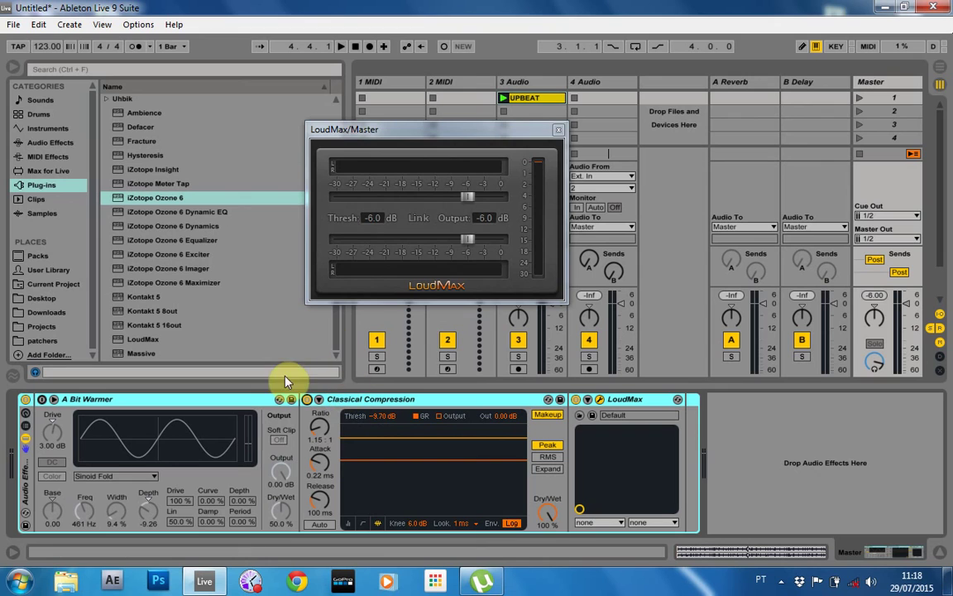
key("space")
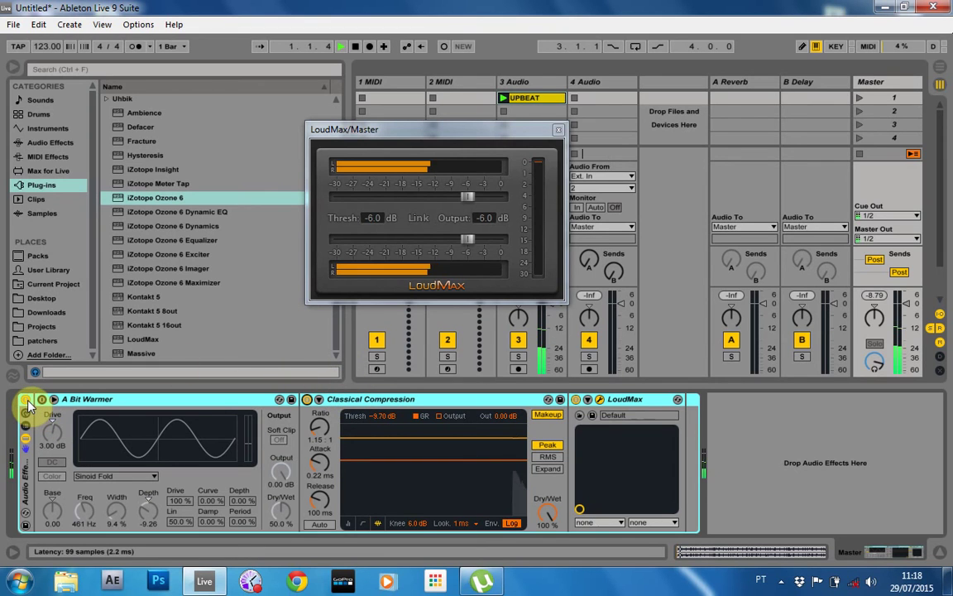
left_click(26, 401)
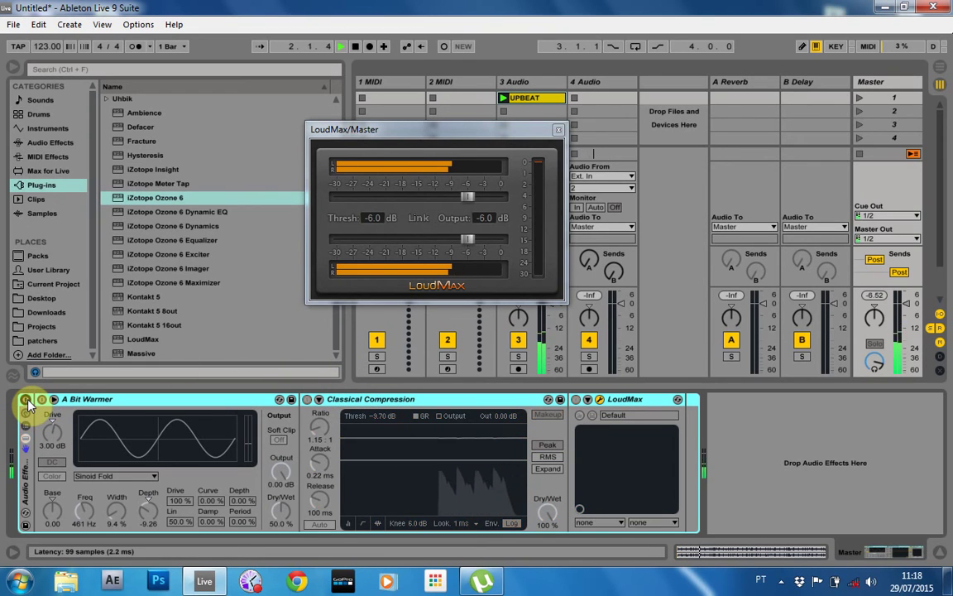
left_click(27, 400)
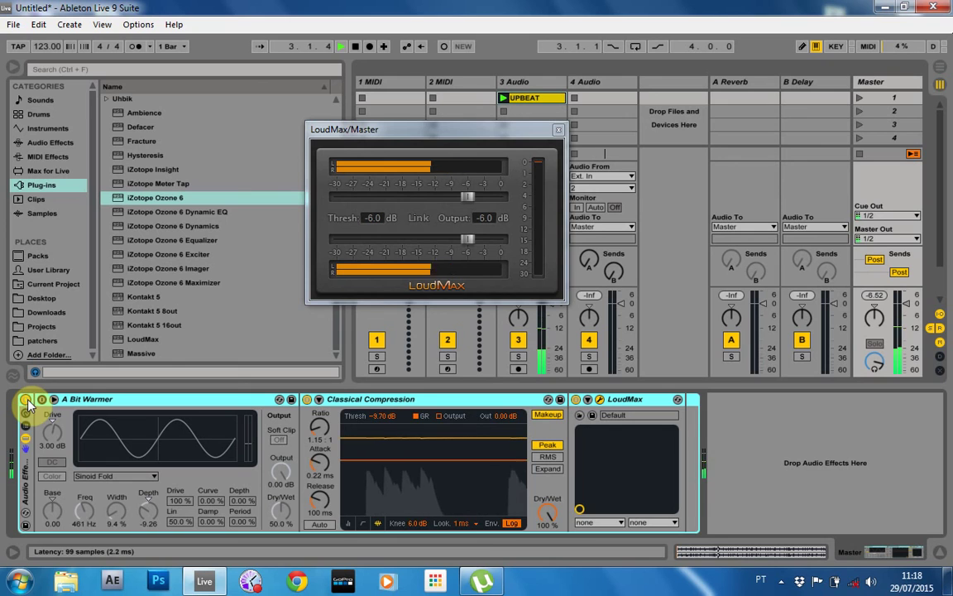
left_click(27, 401)
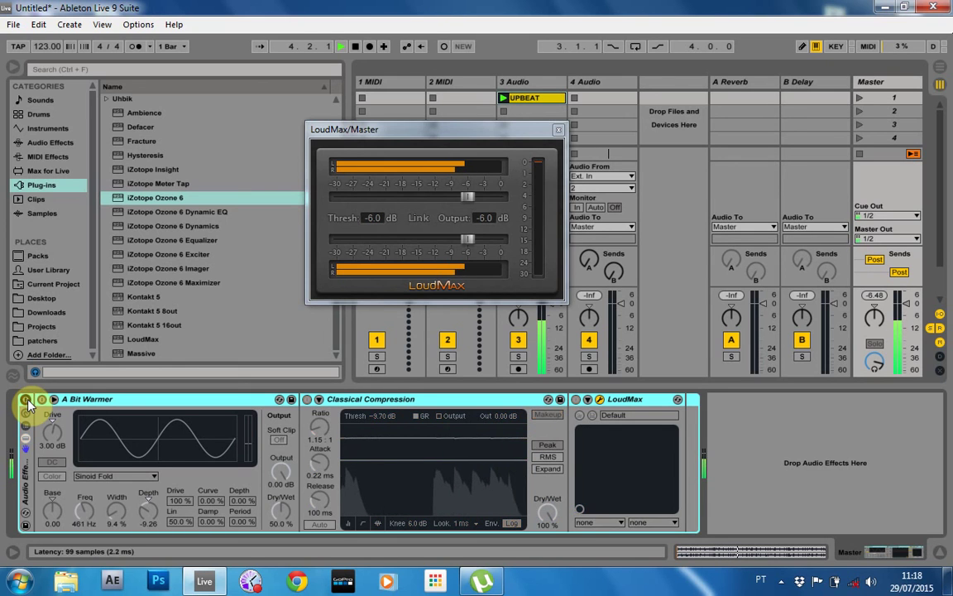
left_click(27, 400)
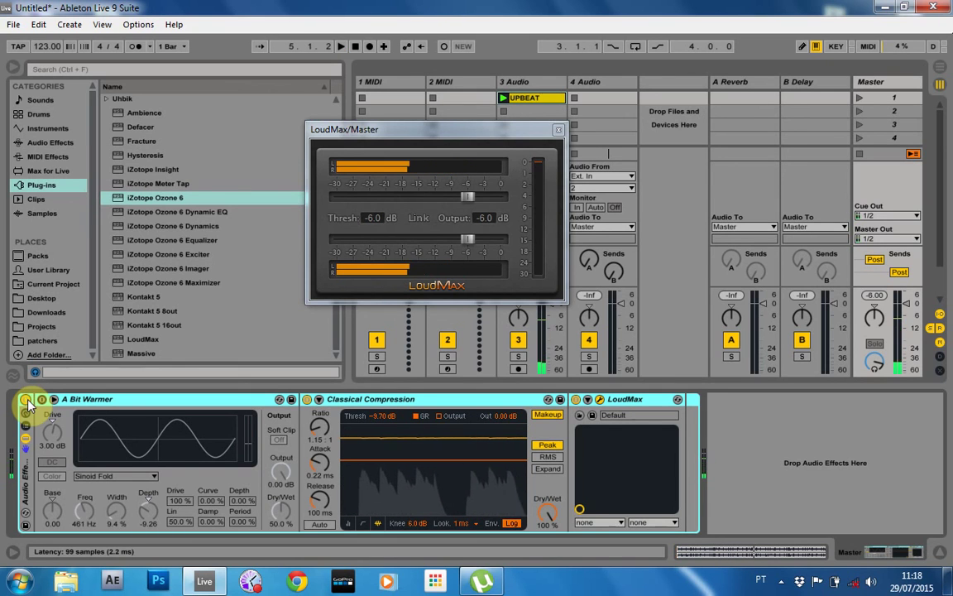
key("space")
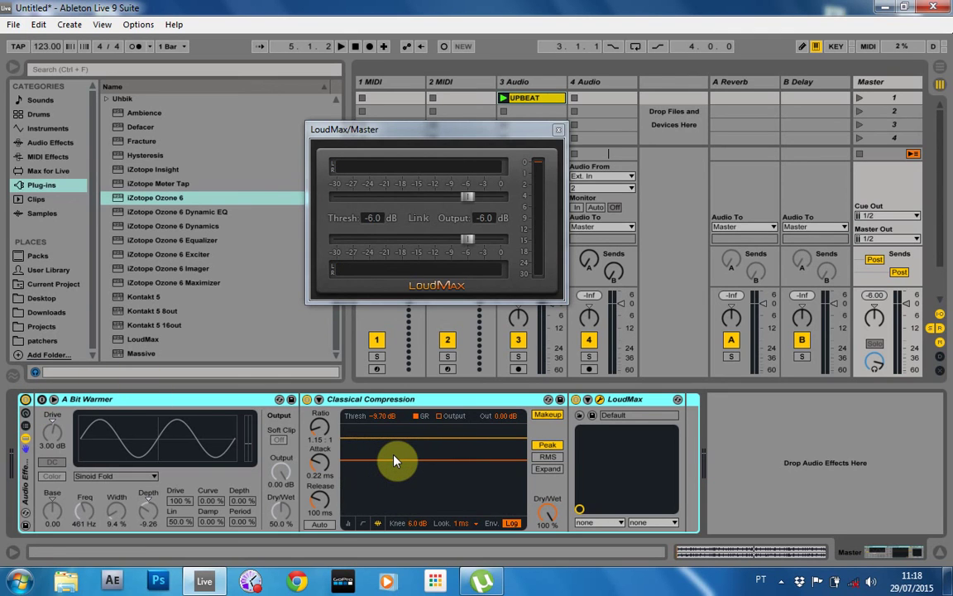
Re-enable A Bit Warmer and fine-tune LoudMax's output up to -0.3 dB
left_click(26, 399)
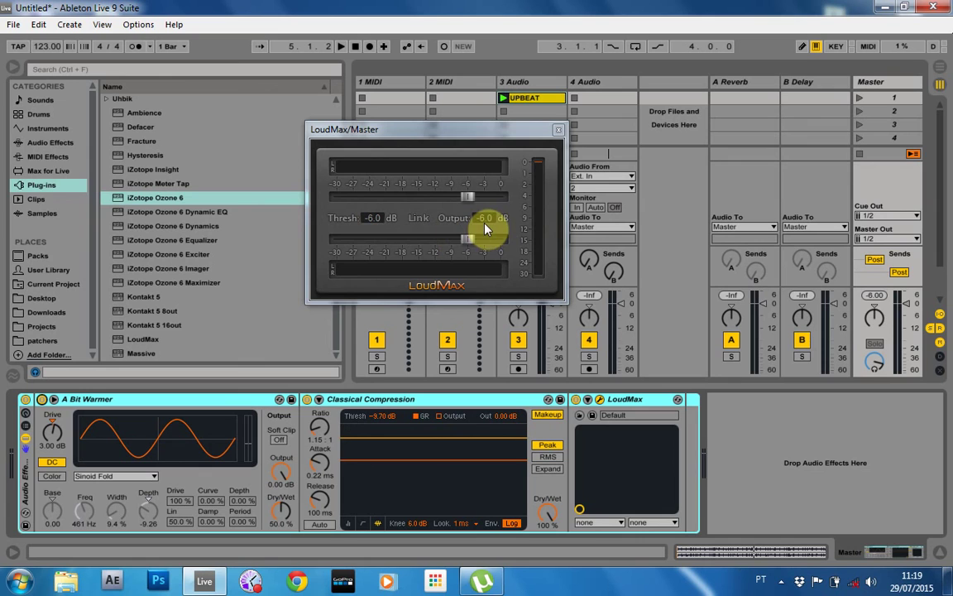
left_click_drag(480, 237, 495, 257)
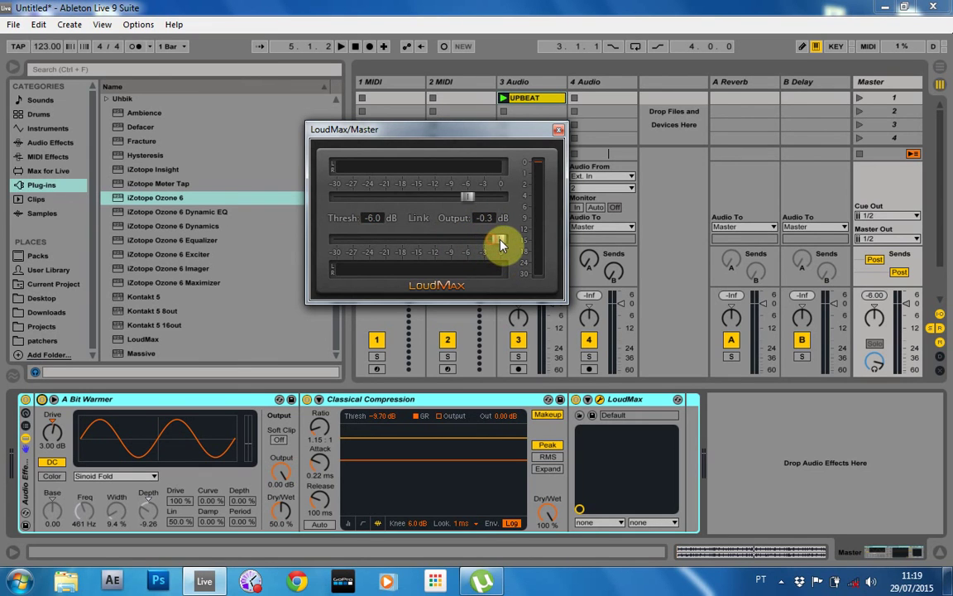
left_click_drag(496, 244, 500, 241)
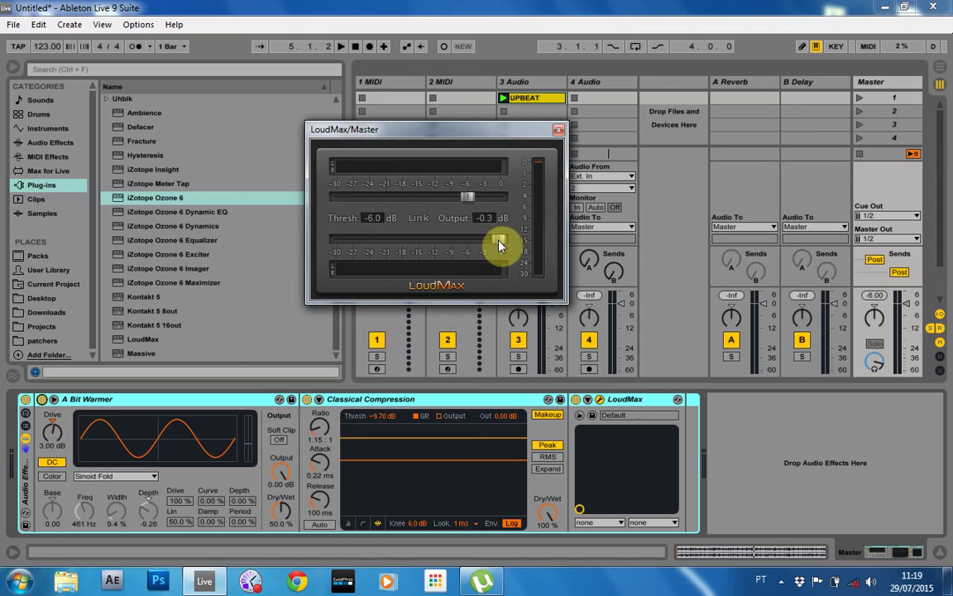